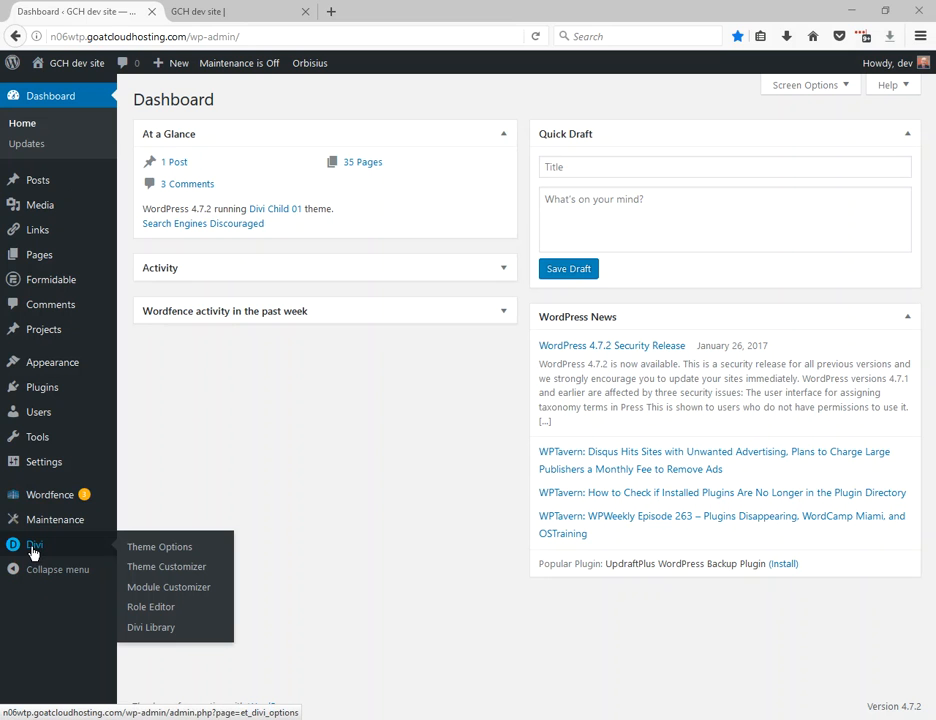
Set SAMPLE-LOGO.png from the media library as the site logo in the Divi theme options and save the changes.
click(165, 549)
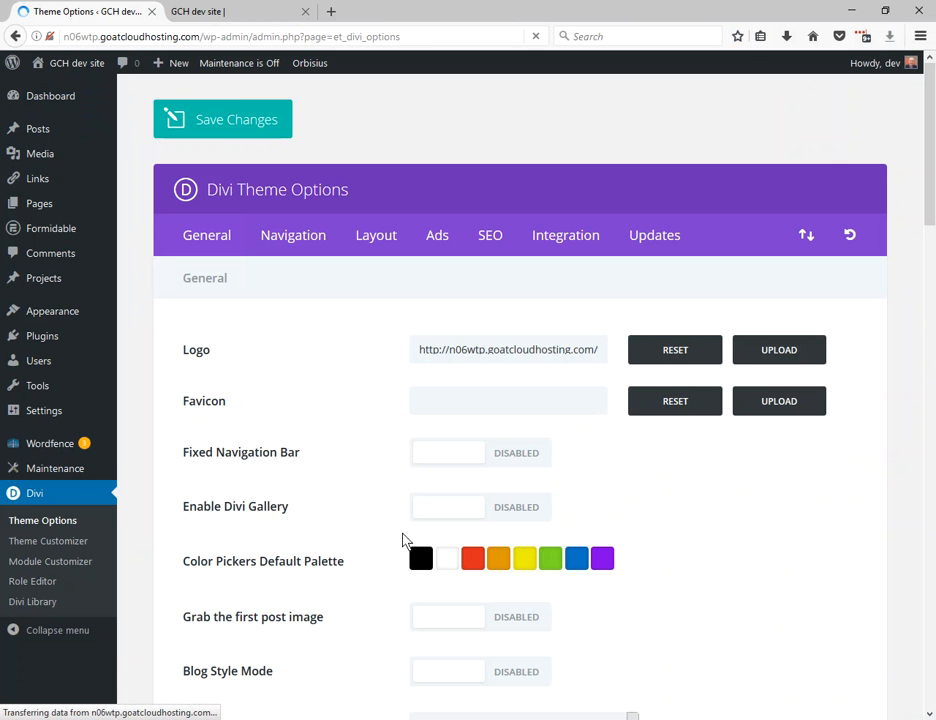
click(209, 243)
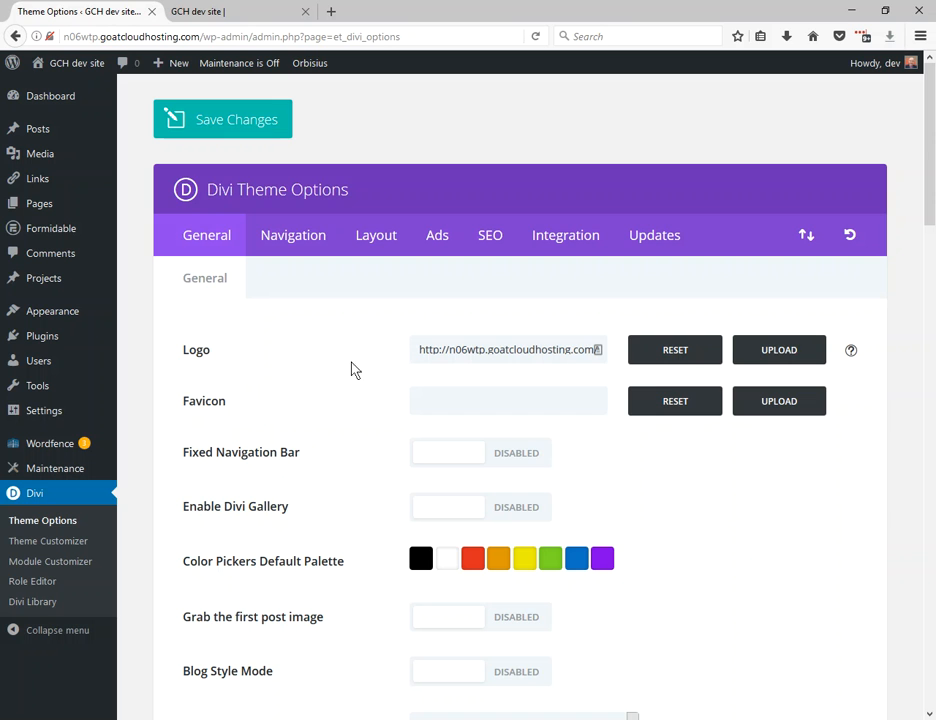
click(779, 352)
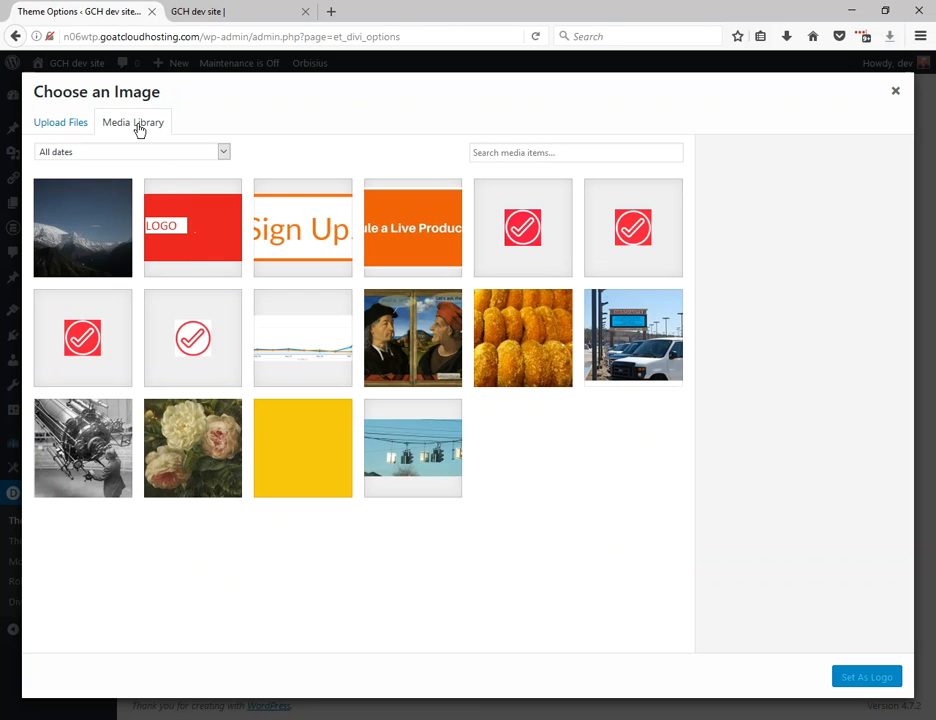
click(137, 124)
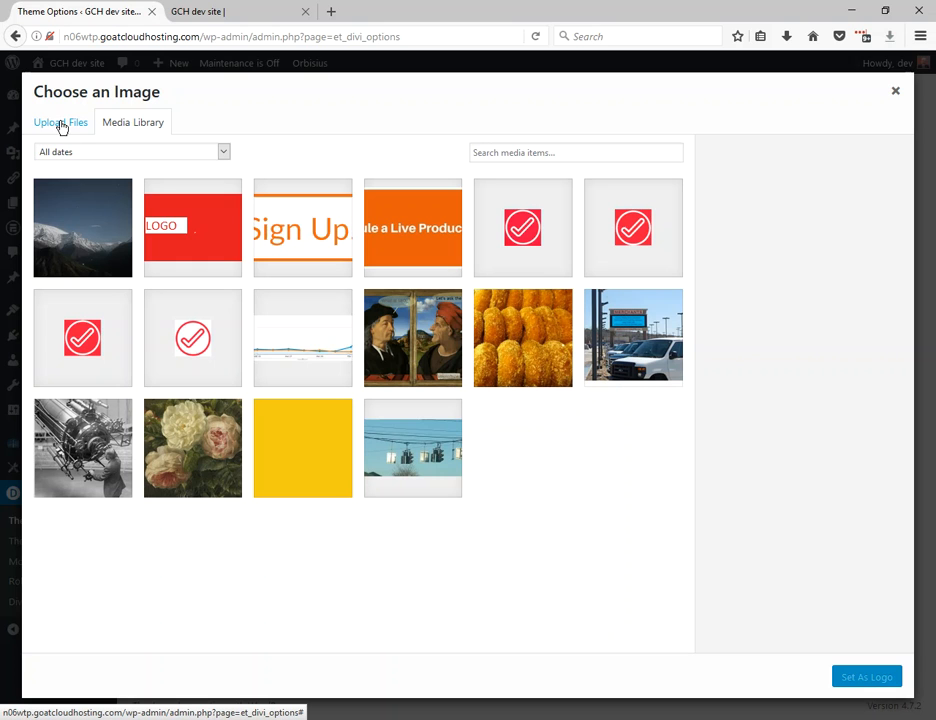
click(200, 225)
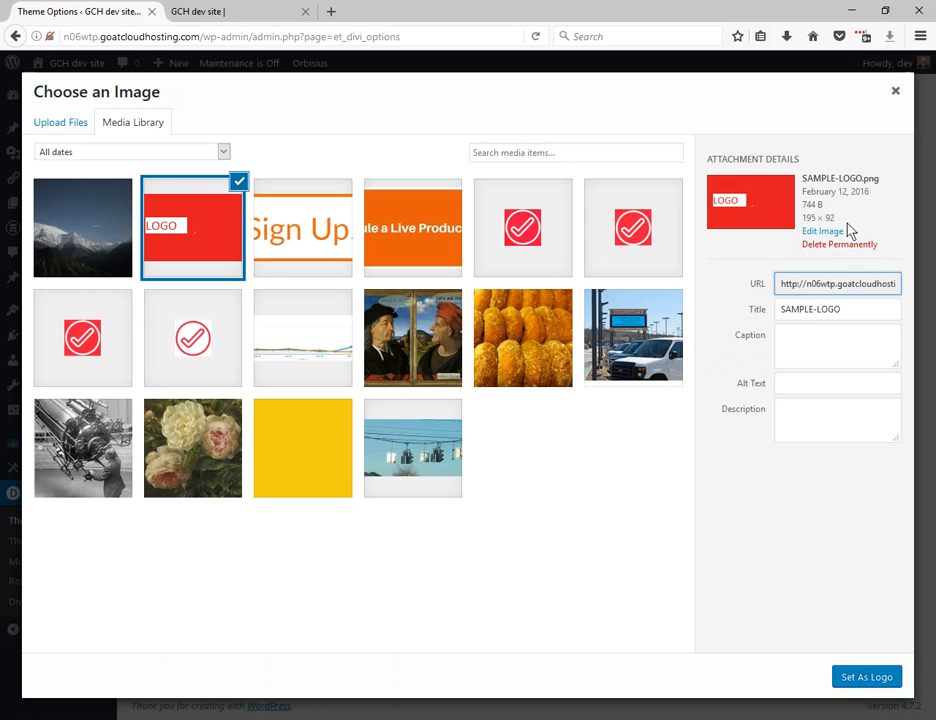
drag(838, 219, 806, 224)
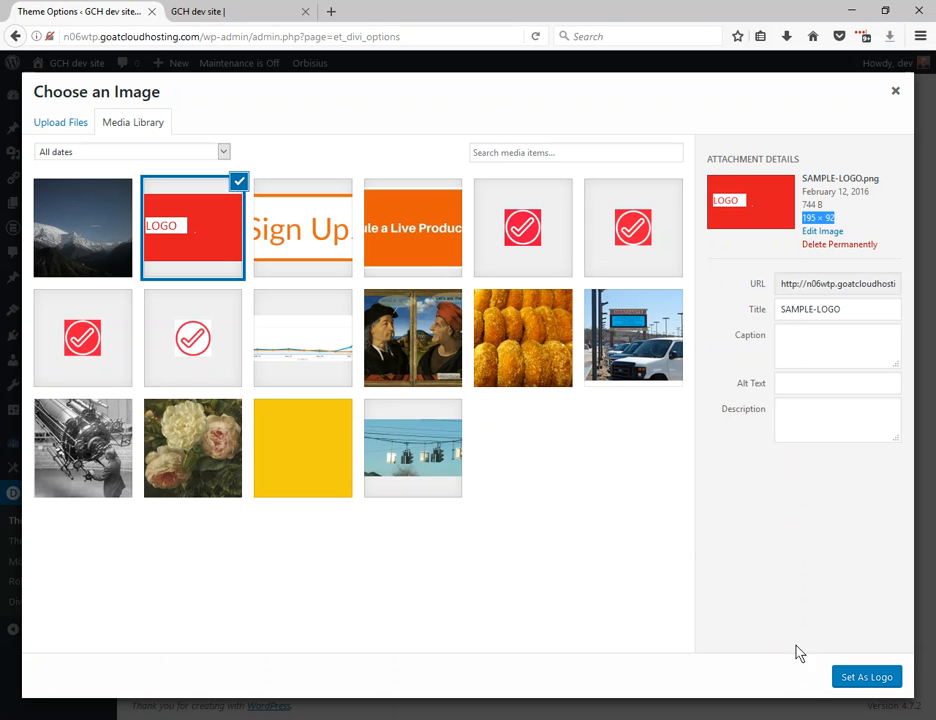
click(842, 681)
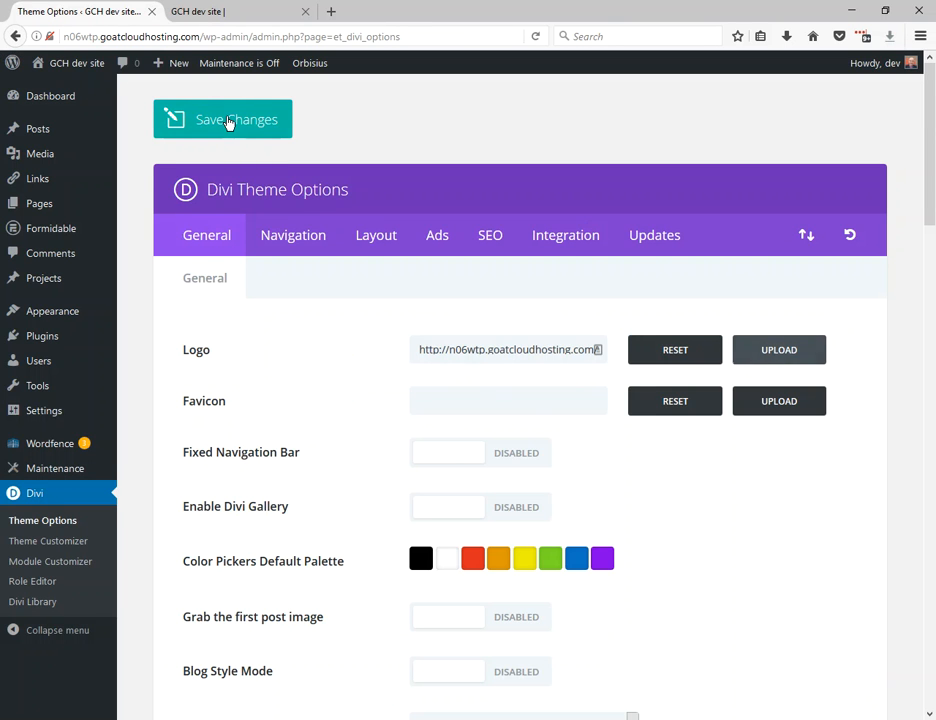
click(228, 122)
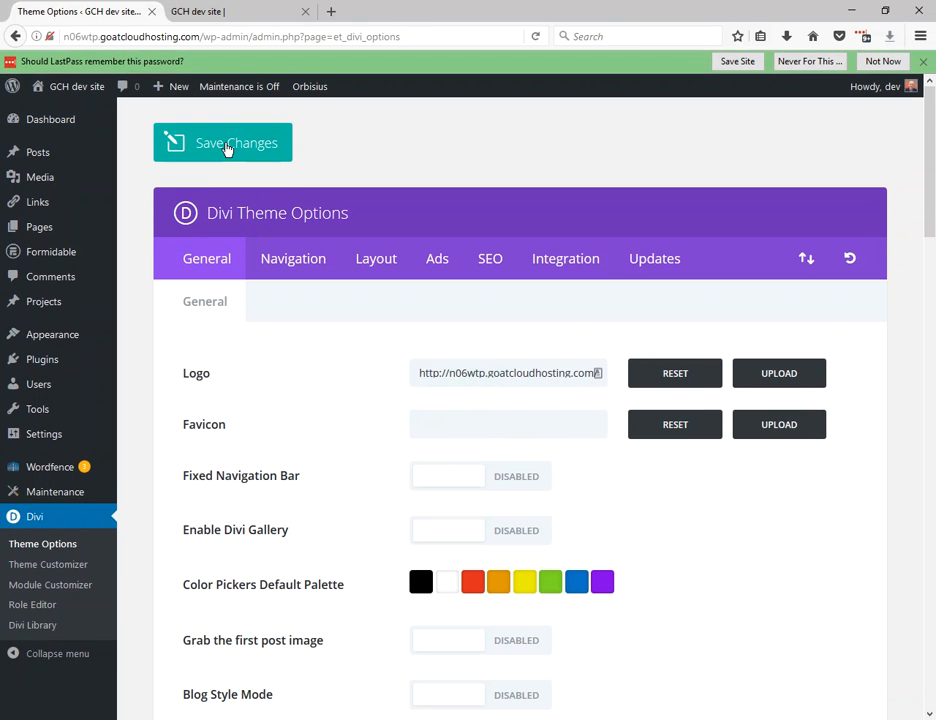
click(228, 147)
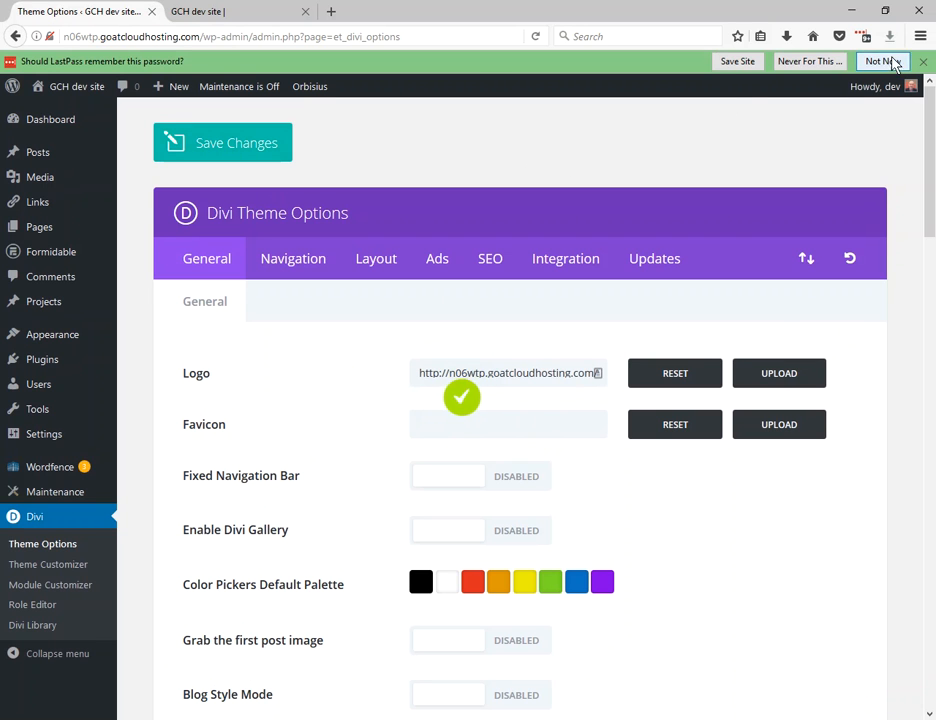
click(922, 62)
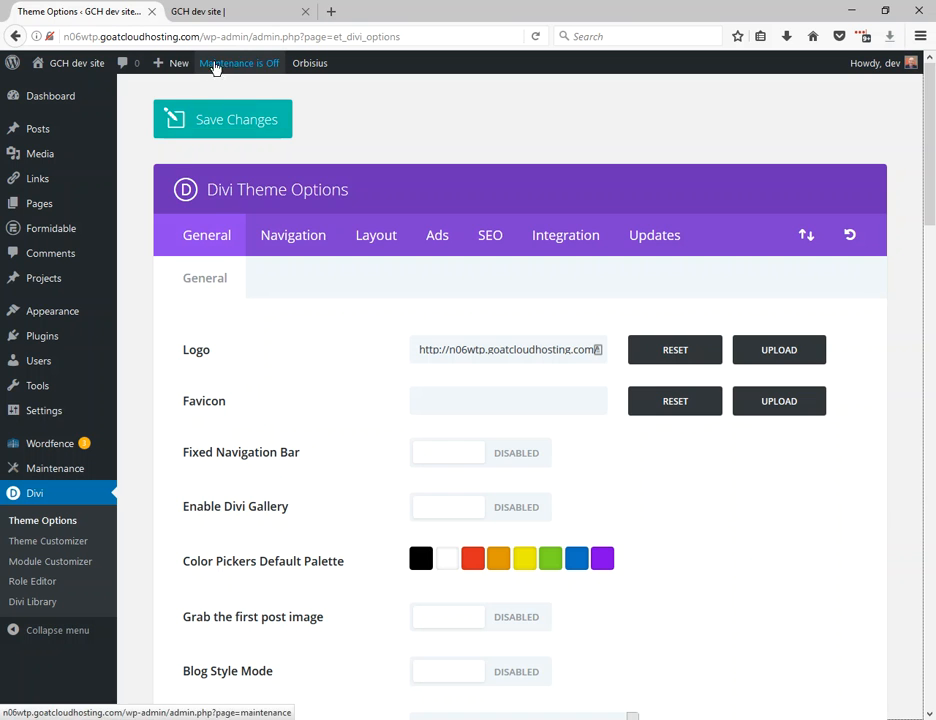
Reload the site's front page to check the logo in the header.
click(226, 18)
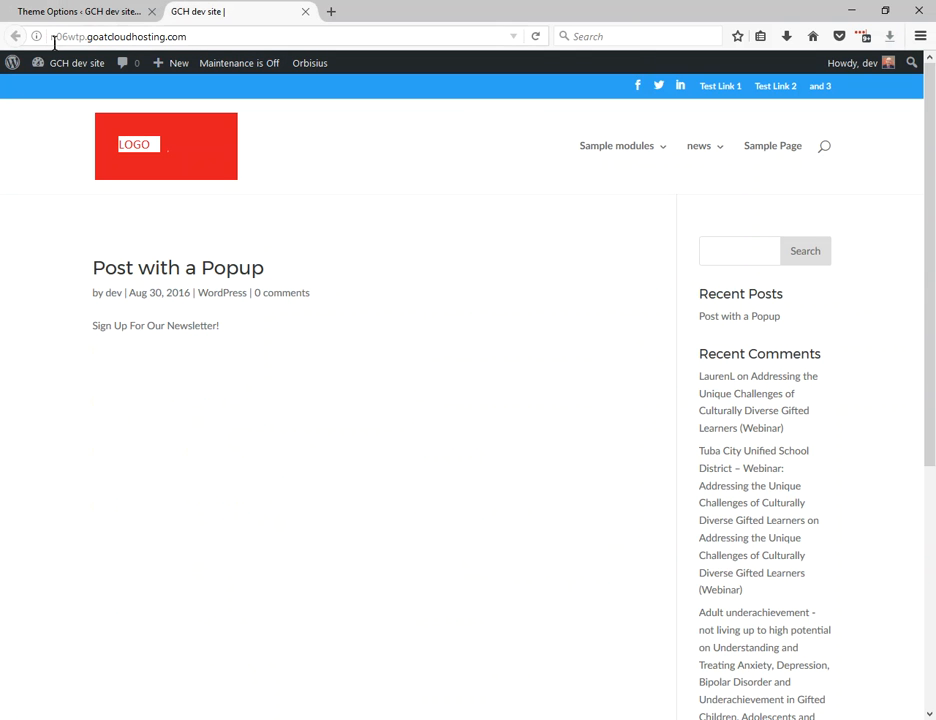
click(535, 36)
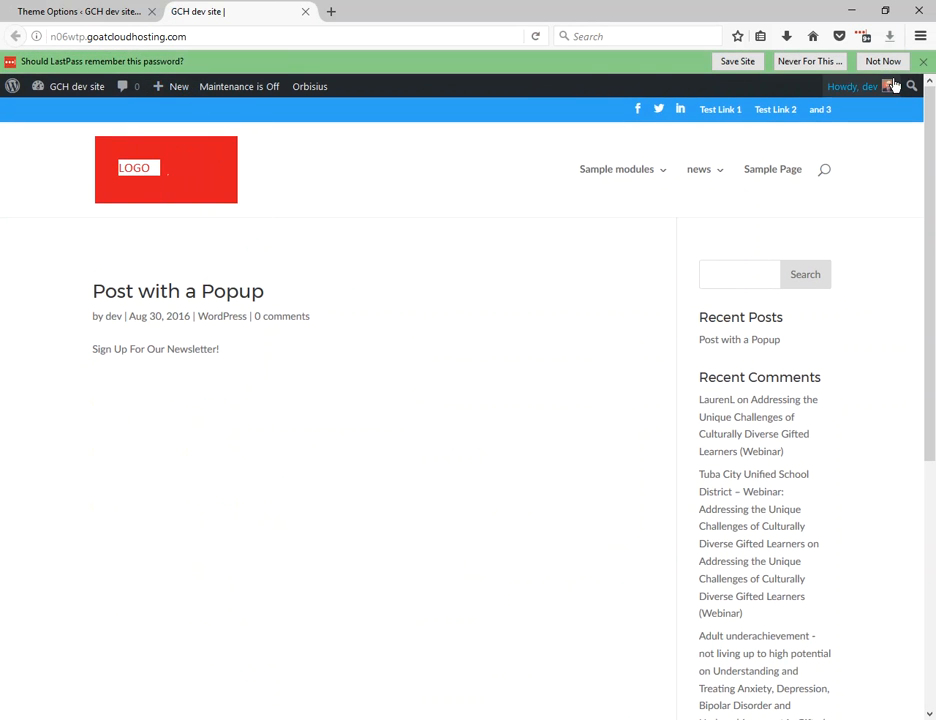
click(898, 63)
Replace the logo in the Divi theme options with 21.jpg from the media library and save the changes.
click(100, 12)
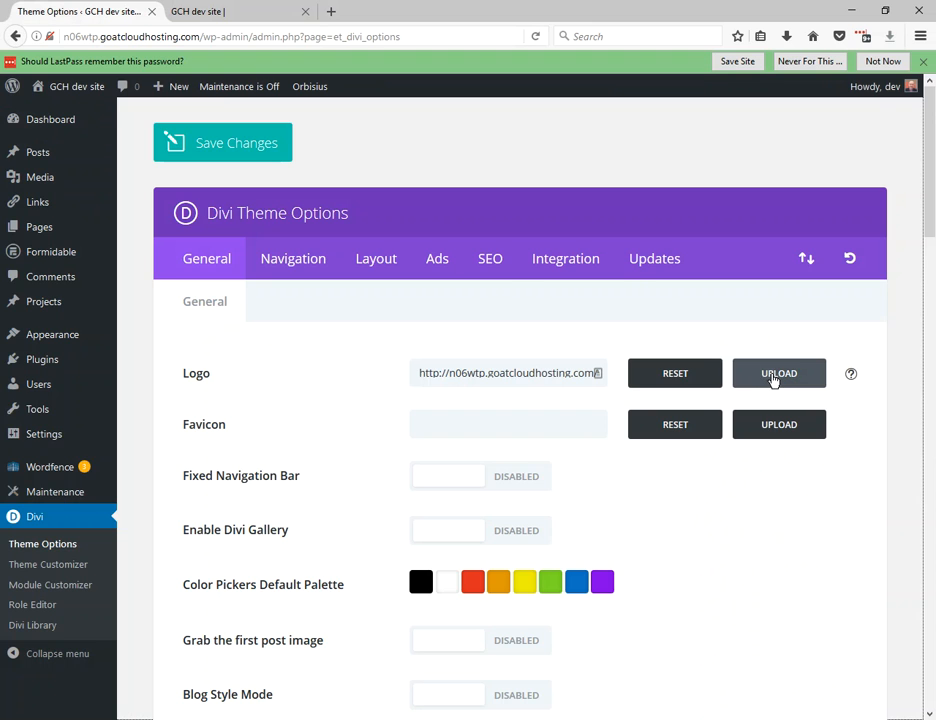
click(773, 380)
click(289, 252)
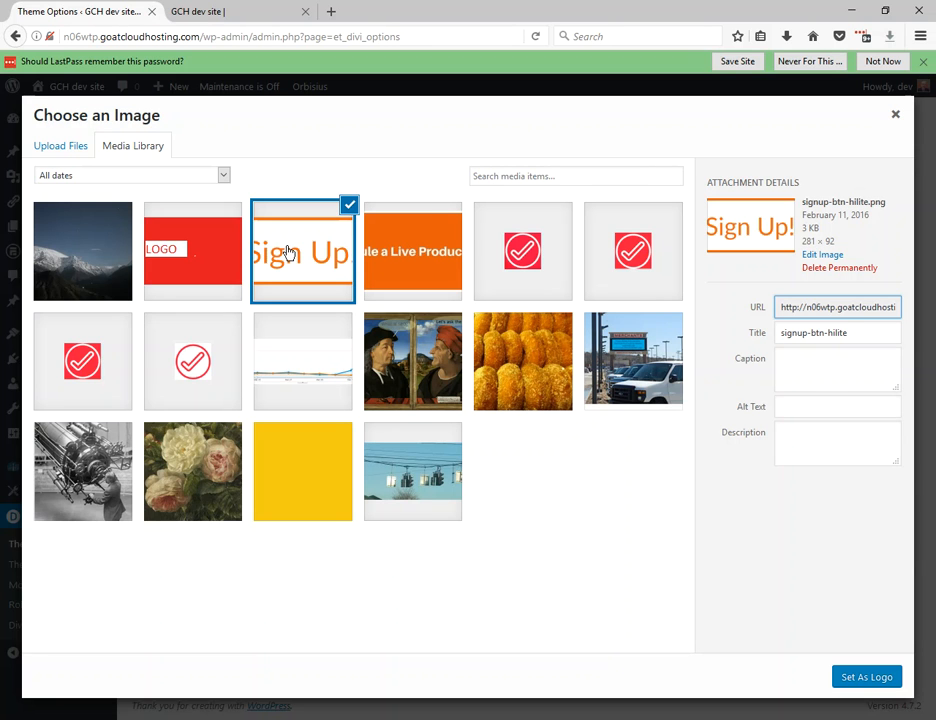
click(430, 256)
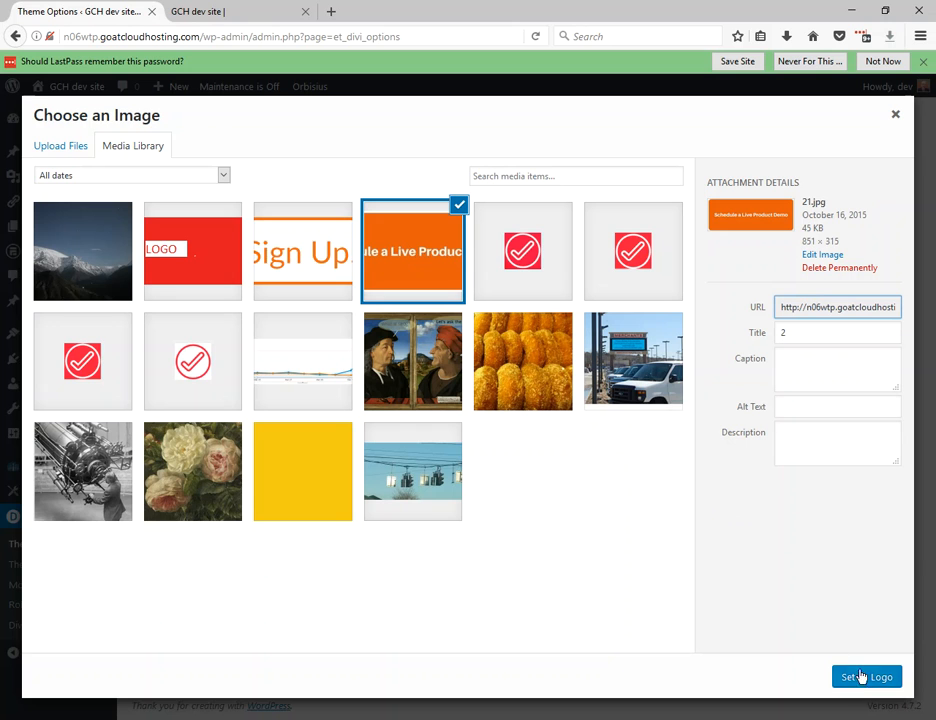
drag(847, 246, 805, 255)
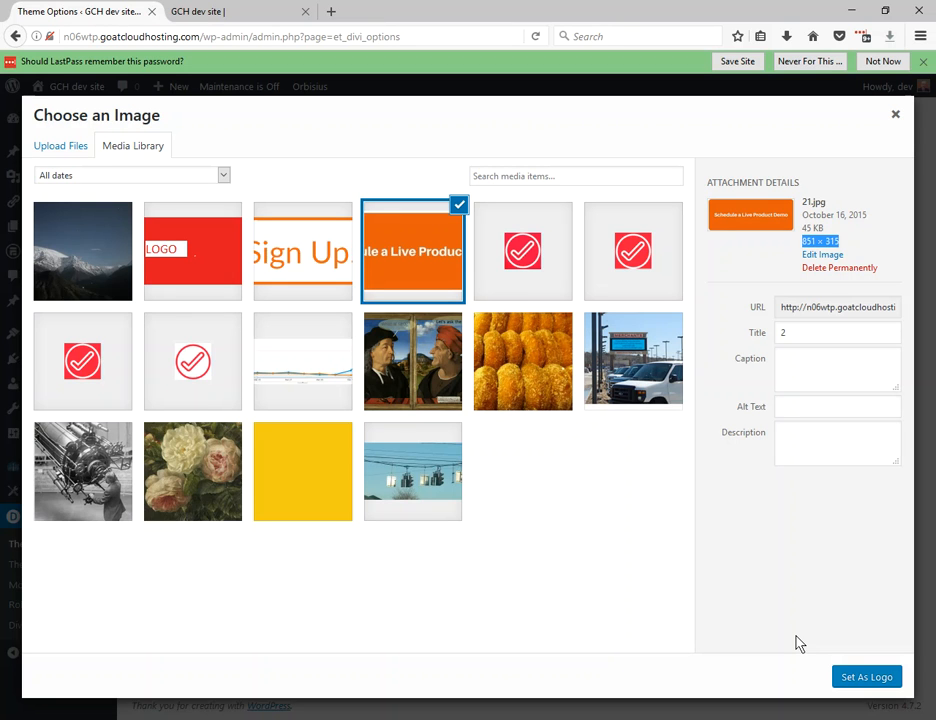
click(866, 677)
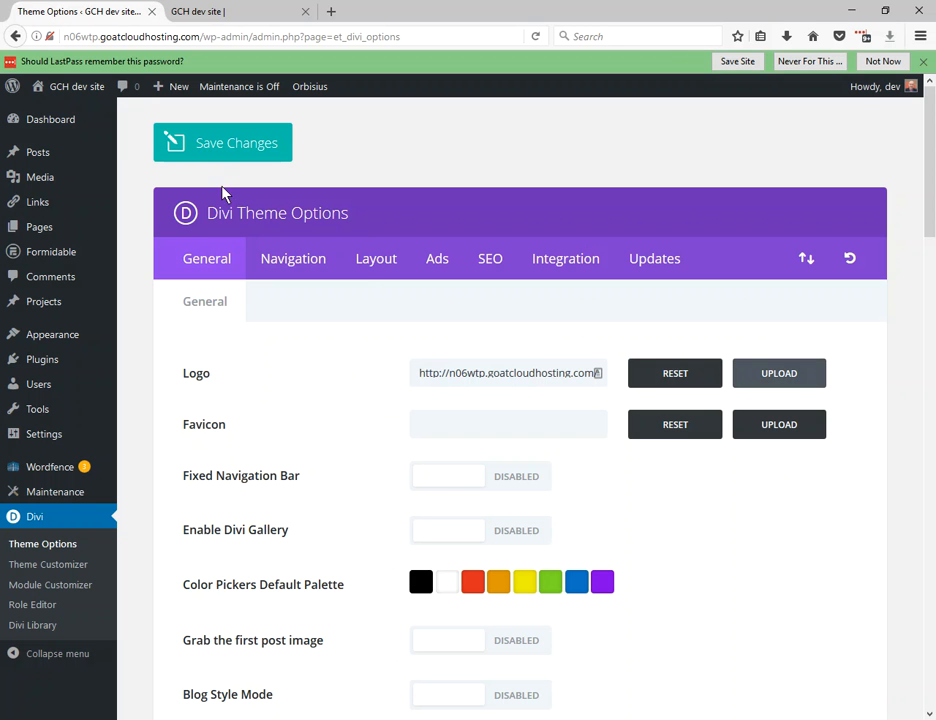
click(215, 143)
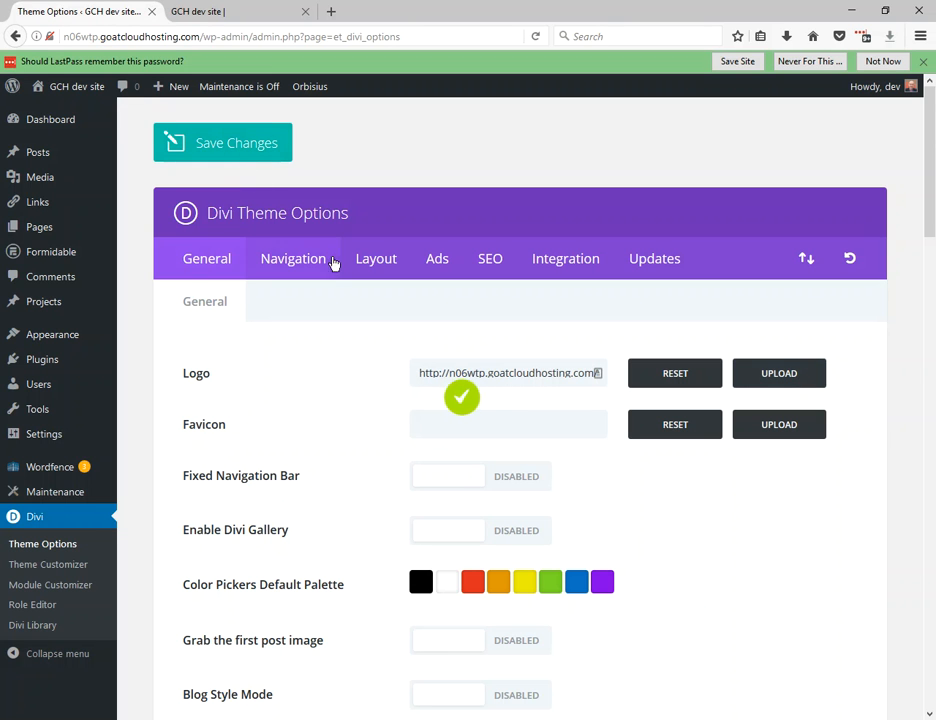
Reload the site's front page and examine how the replaced logo fits the header while scrolling.
click(230, 17)
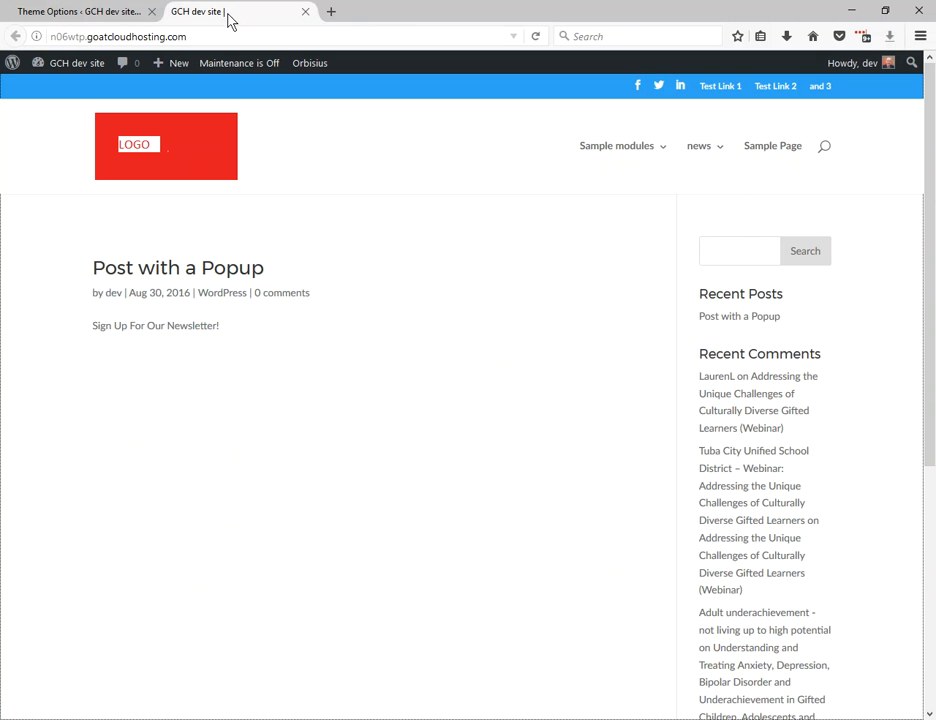
click(535, 37)
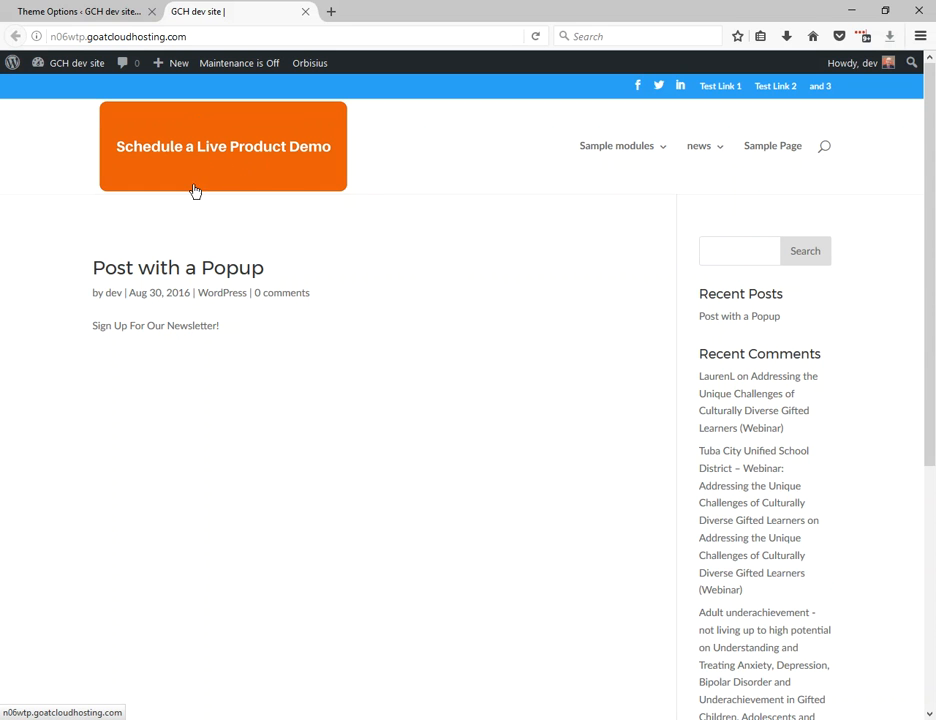
scroll(341, 243, down, 3)
scroll(300, 230, up, 3)
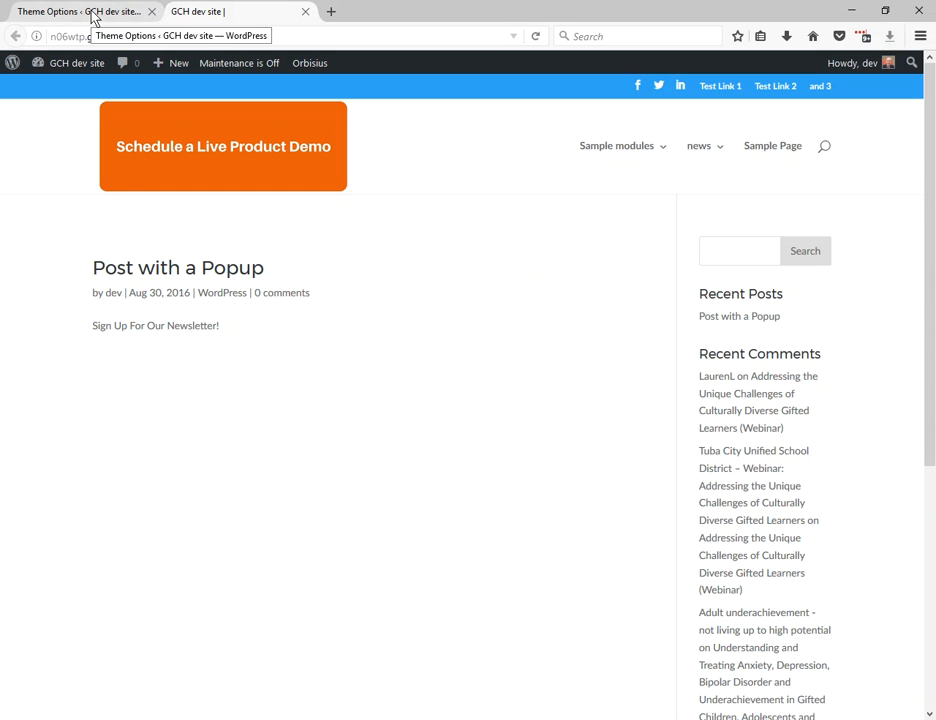
scroll(372, 326, down, 3)
scroll(372, 326, up, 3)
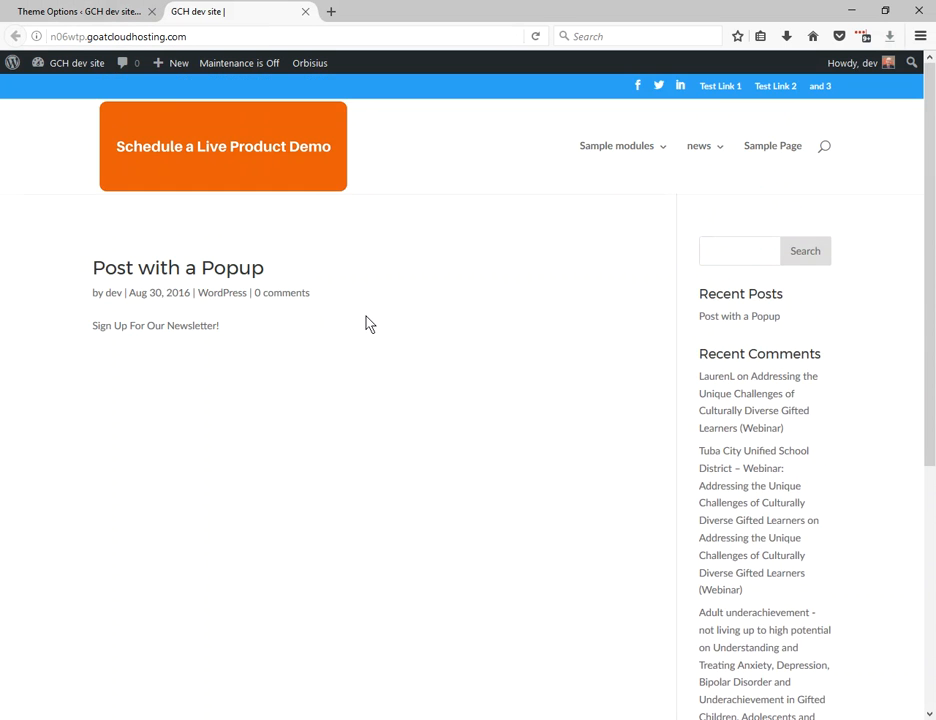
Open the Divi Theme Customizer in a new tab and go to the Primary Menu Bar settings under Header & Navigation.
click(77, 15)
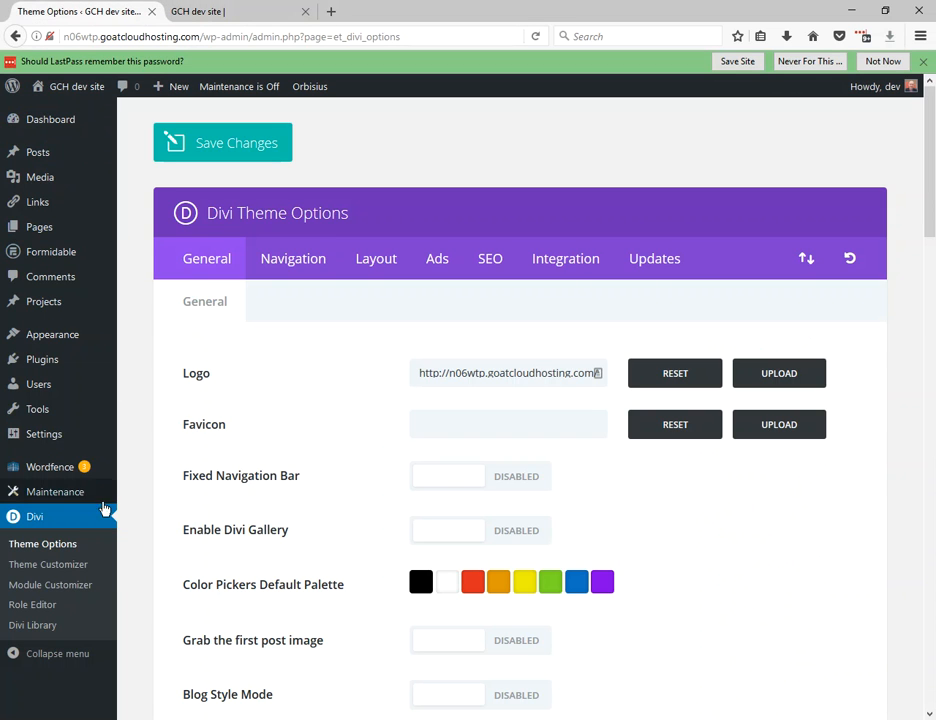
click(41, 567)
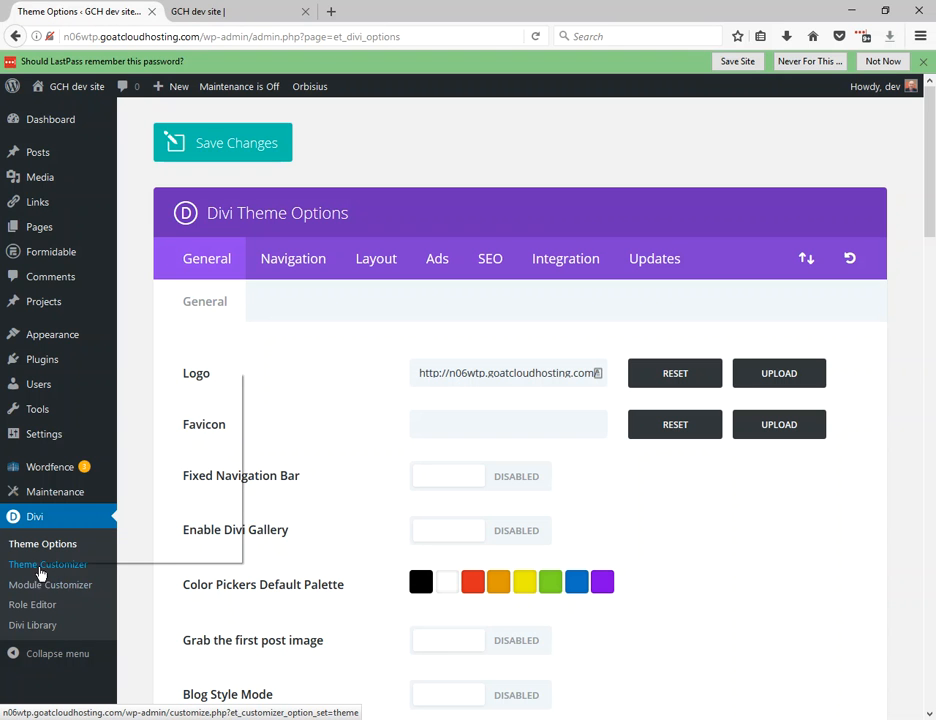
right_click(25, 565)
click(64, 382)
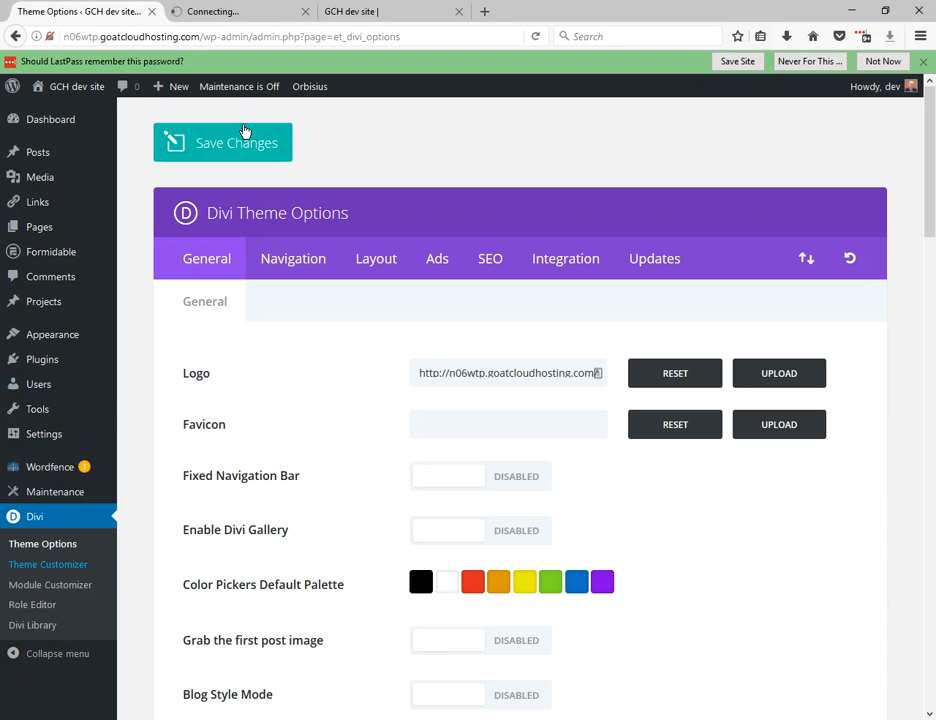
click(235, 14)
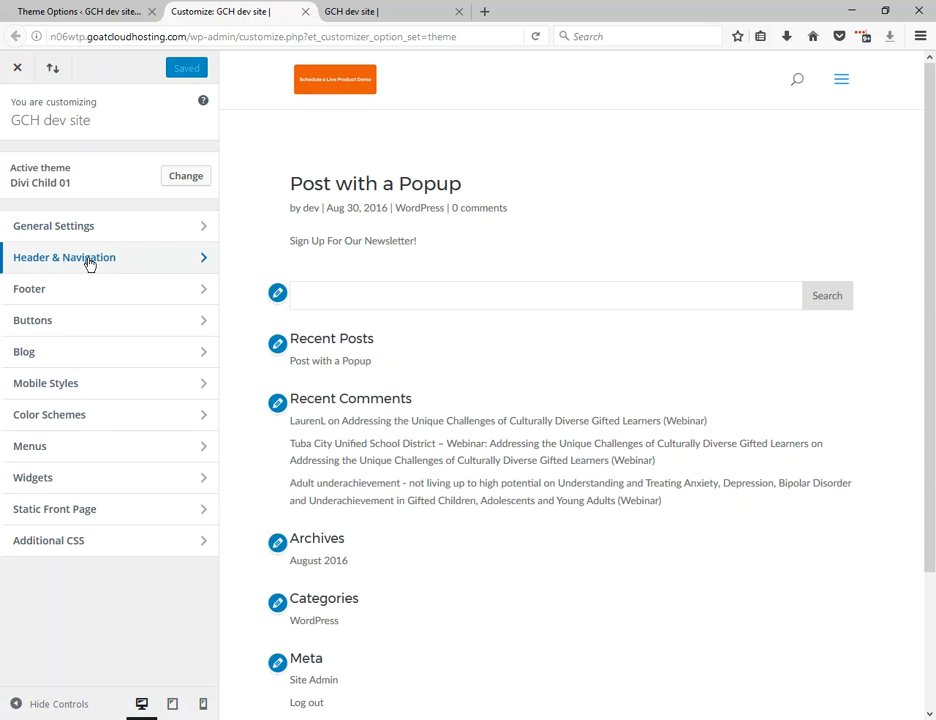
click(89, 263)
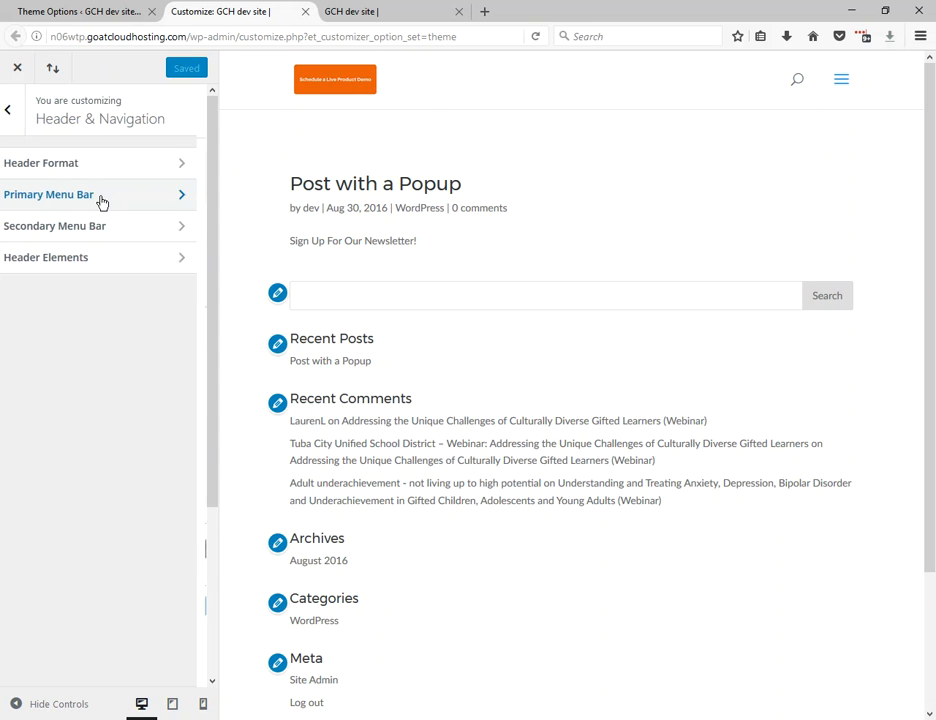
click(101, 200)
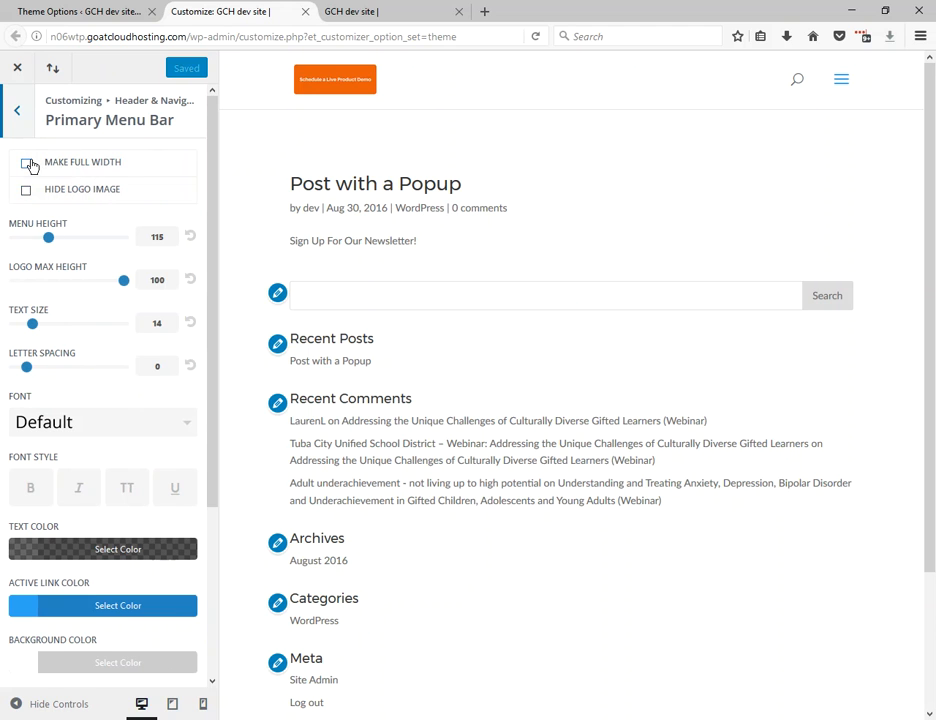
Examine the Hide Logo Image, Menu Height and Logo Max Height settings, and return to the Header & Navigation sections.
click(27, 191)
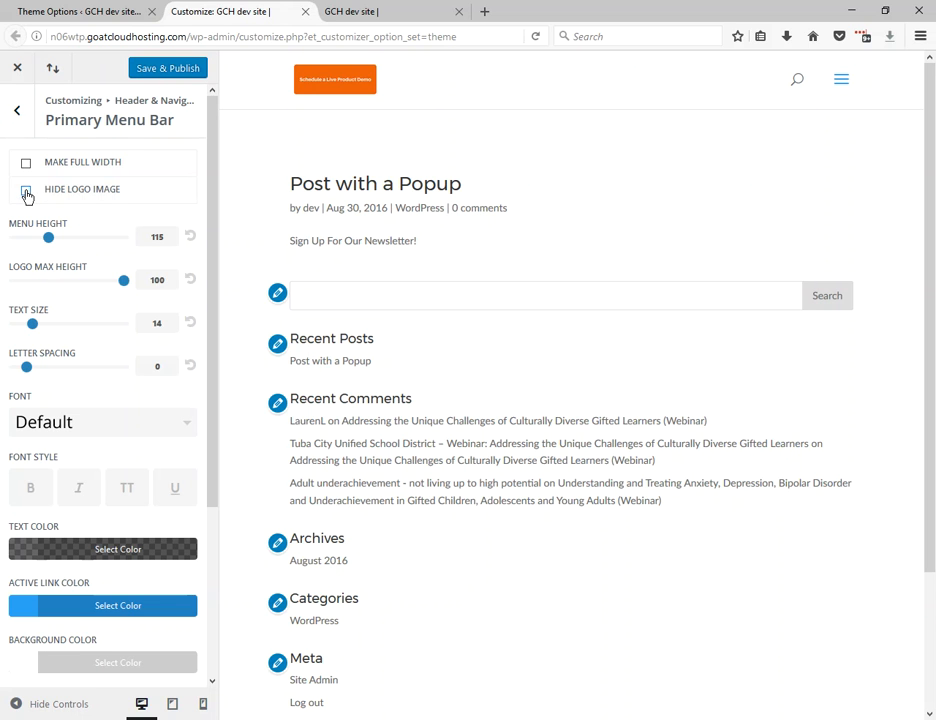
click(127, 287)
double_click(160, 279)
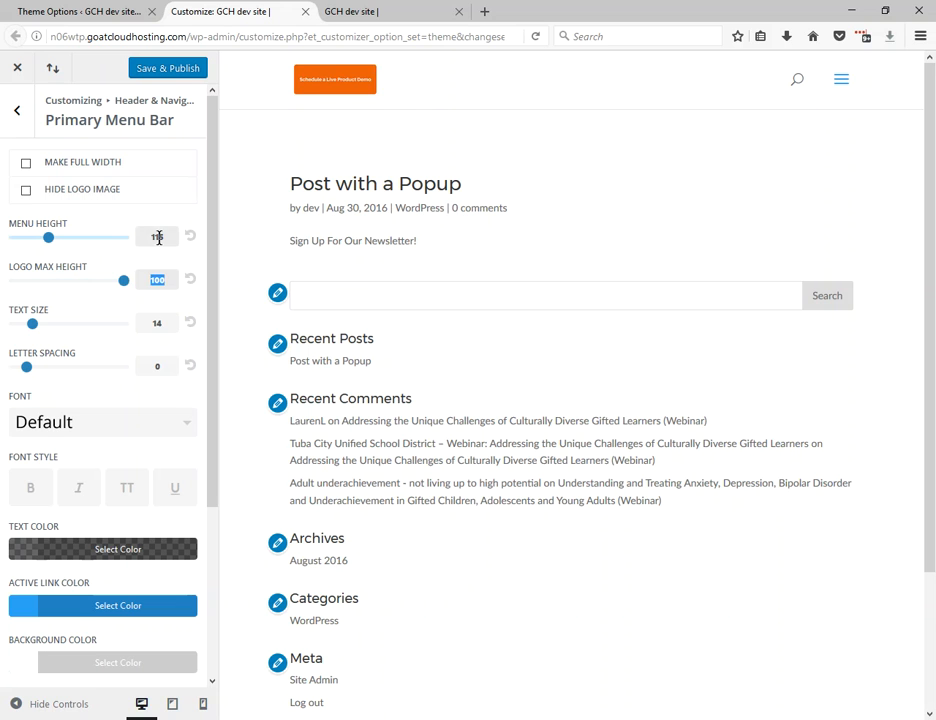
double_click(158, 238)
double_click(157, 280)
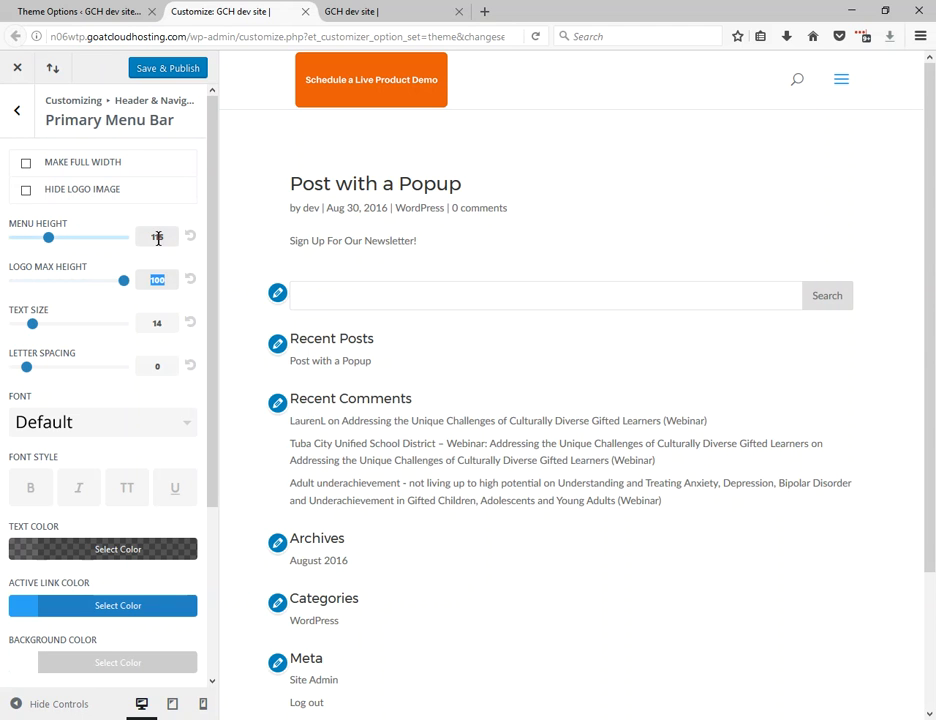
click(17, 111)
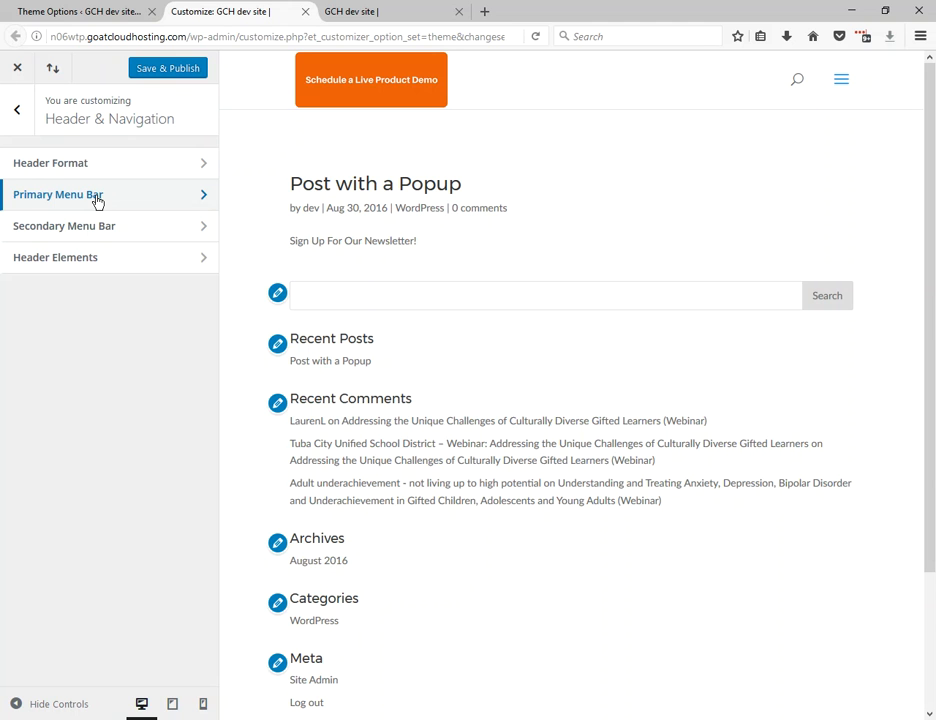
Enable the Fixed Navigation Bar in the Divi theme options and save the changes.
click(82, 14)
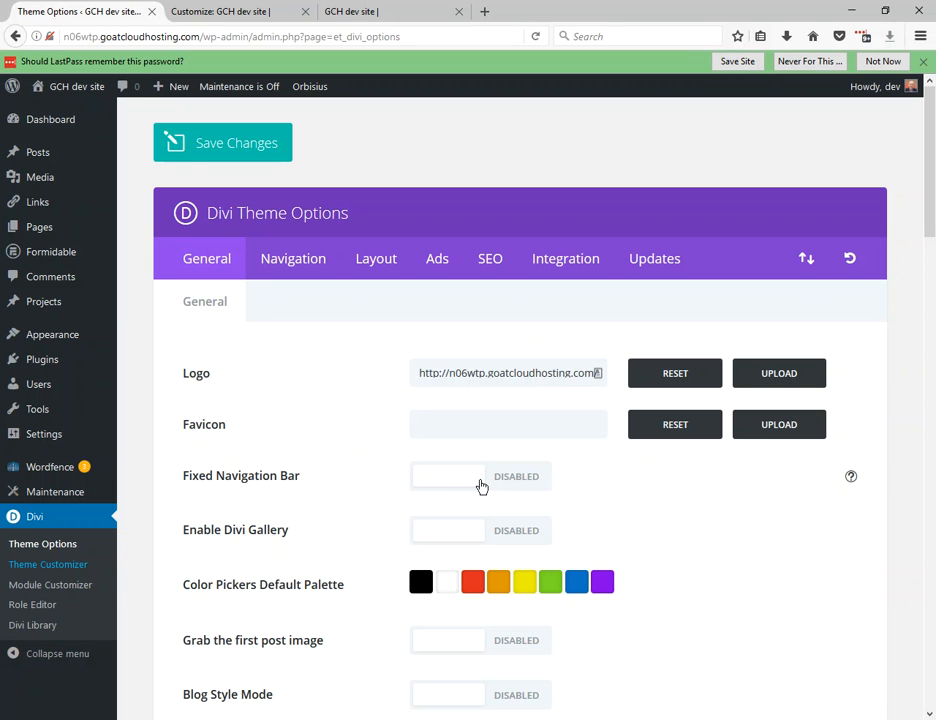
click(485, 484)
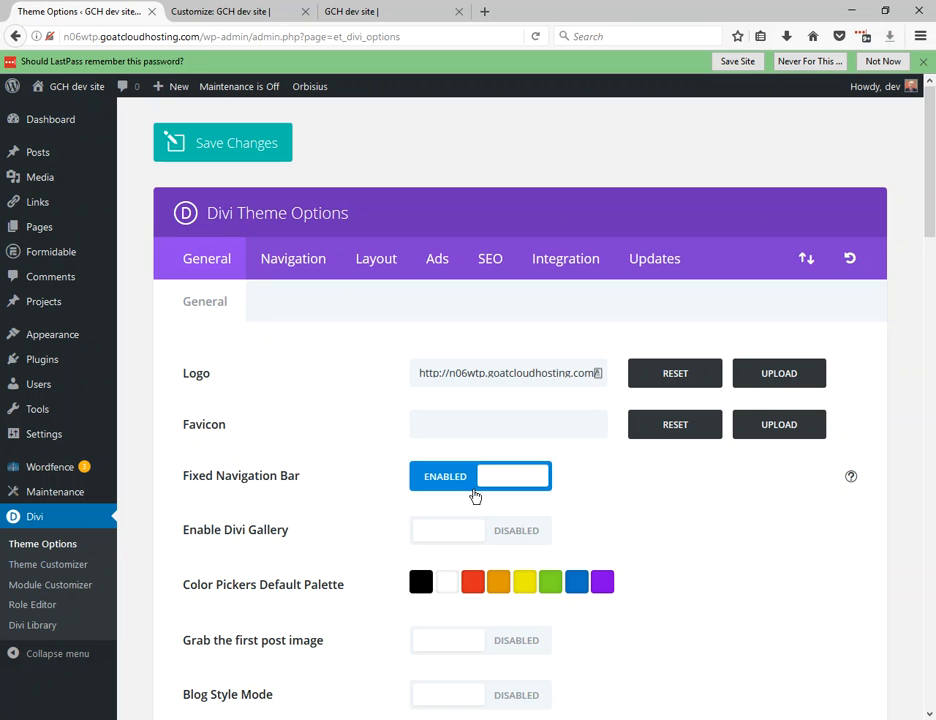
click(236, 158)
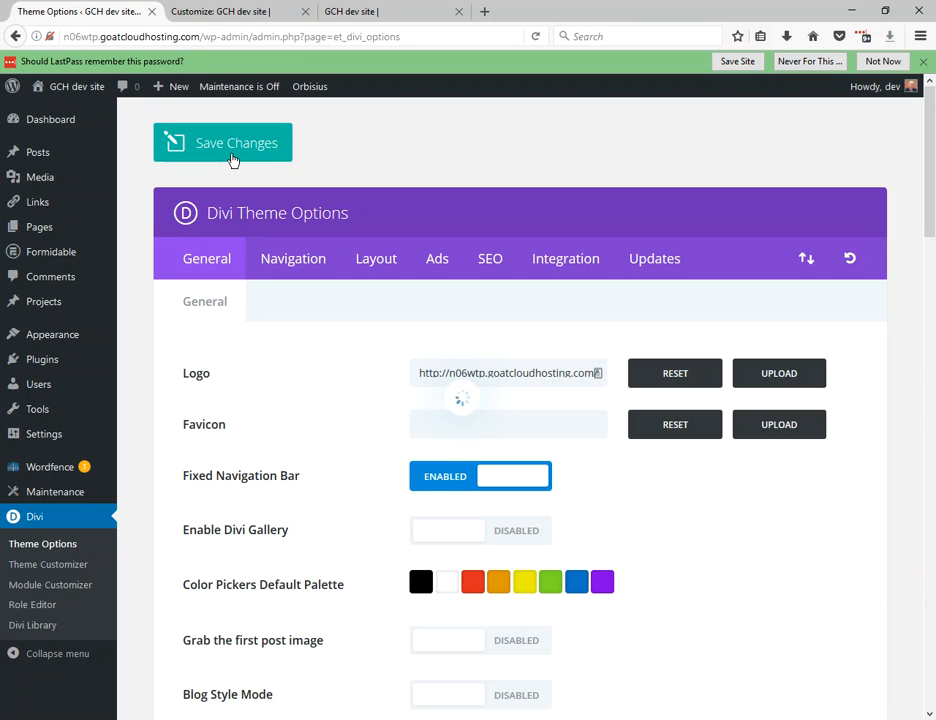
Save the Divi theme options, reload the Theme Customizer page and go to its Header & Navigation settings.
click(226, 143)
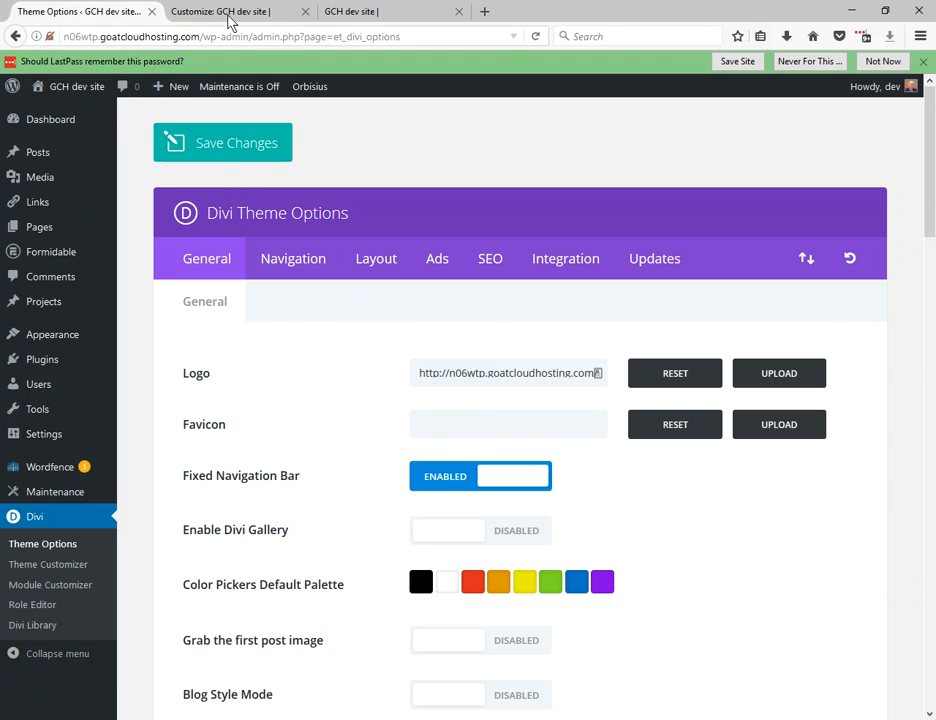
click(220, 12)
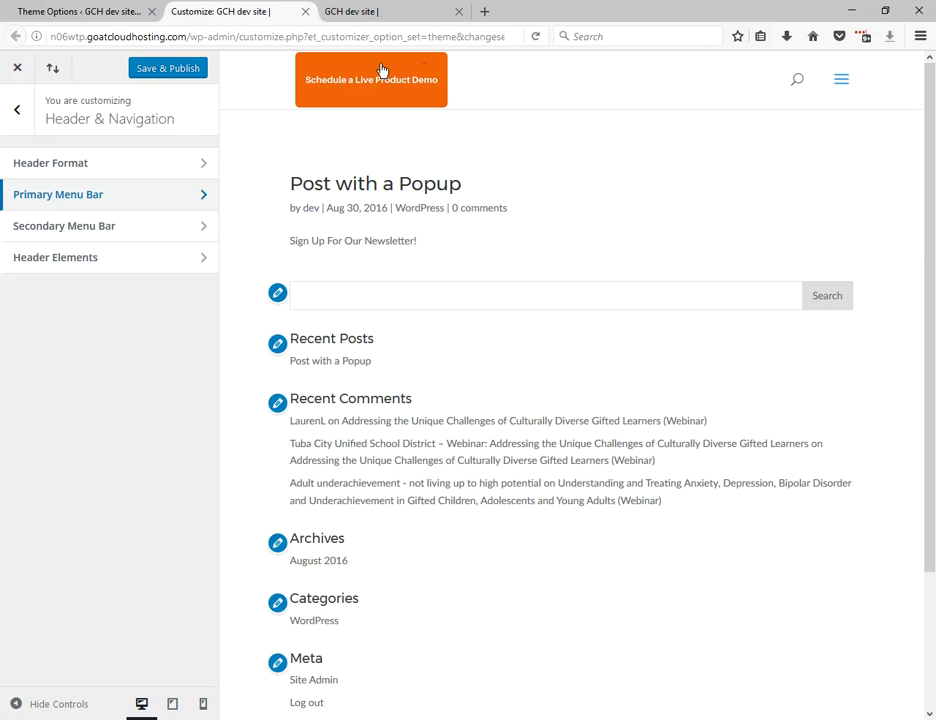
click(535, 38)
click(557, 320)
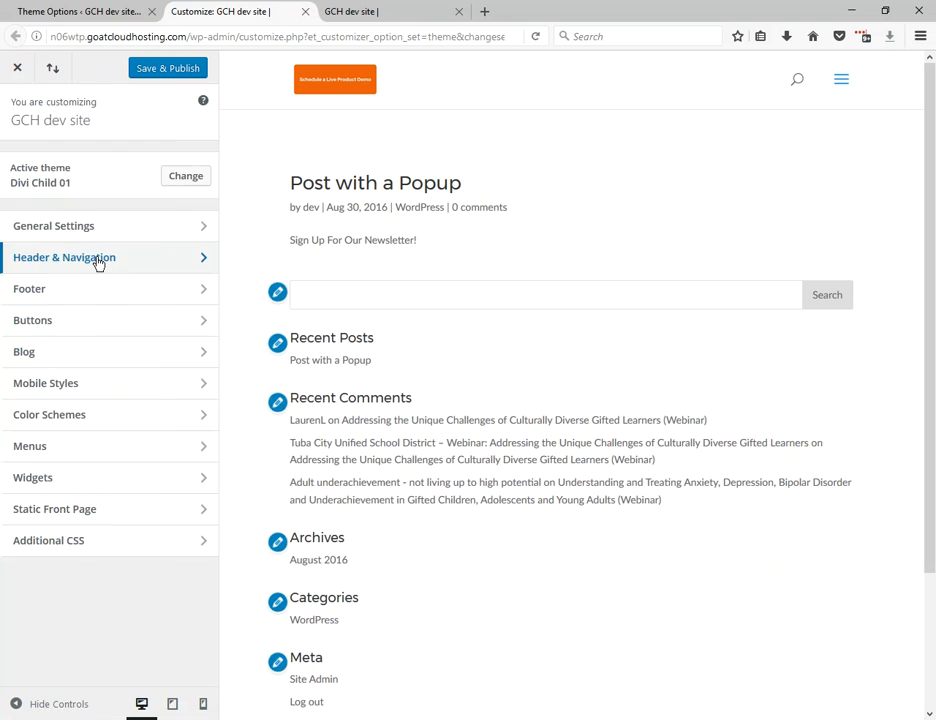
click(98, 263)
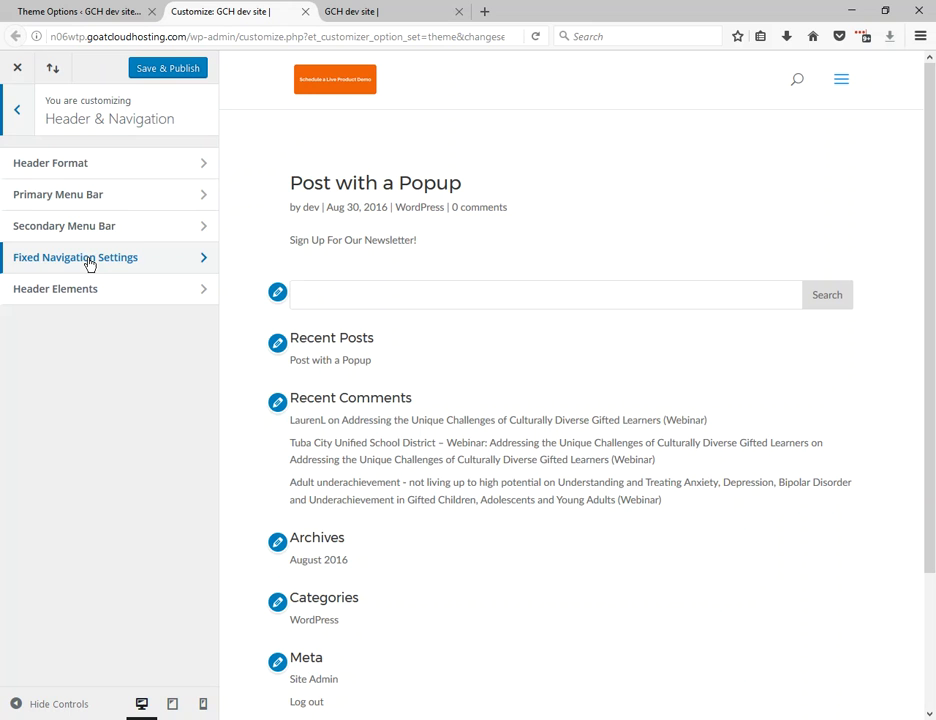
Set the Fixed Menu Height to 115 in the Fixed Navigation Settings.
click(90, 263)
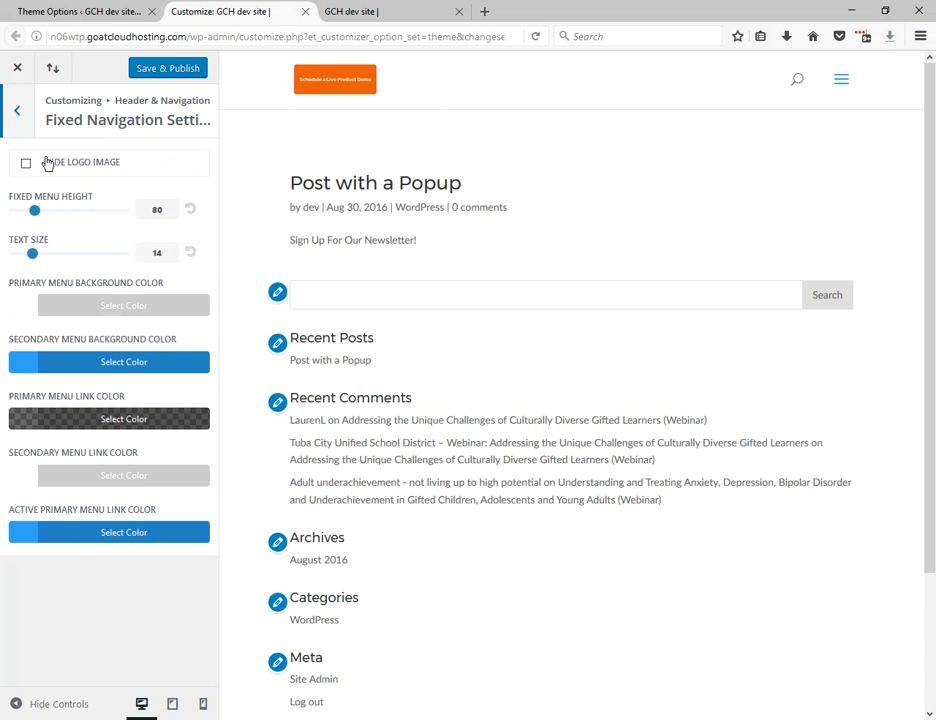
double_click(164, 211)
text(115)
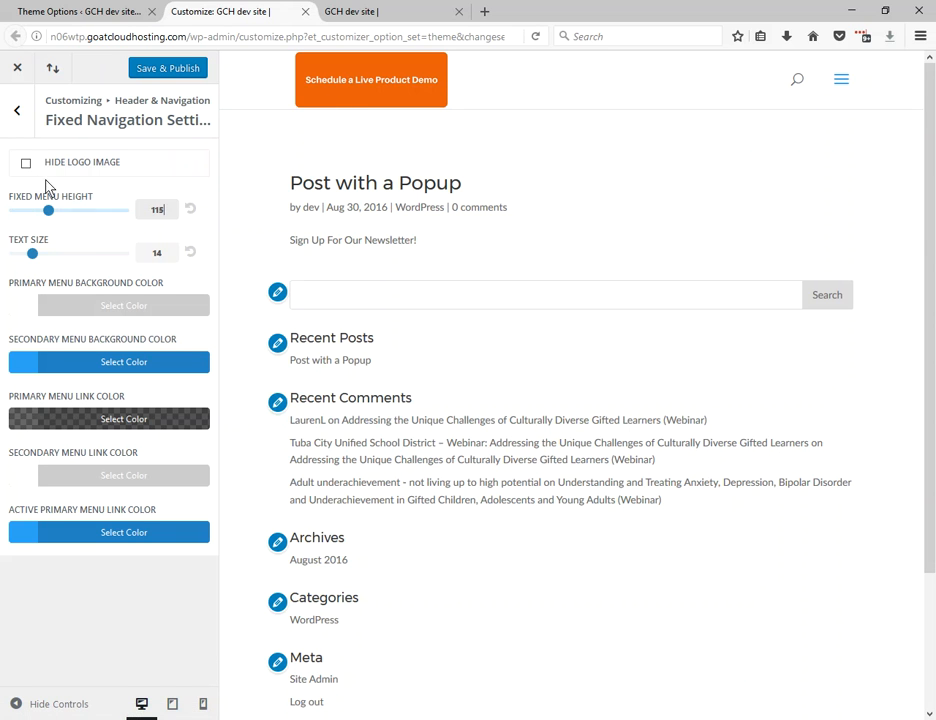
Try the Hide Logo Image option for the fixed navigation, turn it back off and return to the Divi Theme Options page.
click(26, 166)
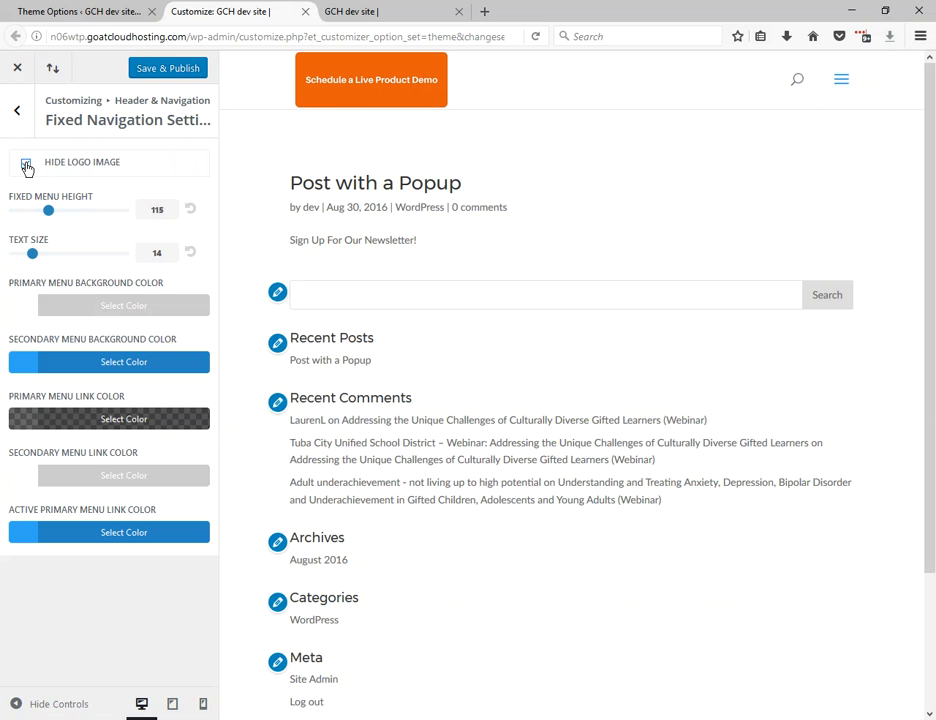
click(26, 165)
click(18, 116)
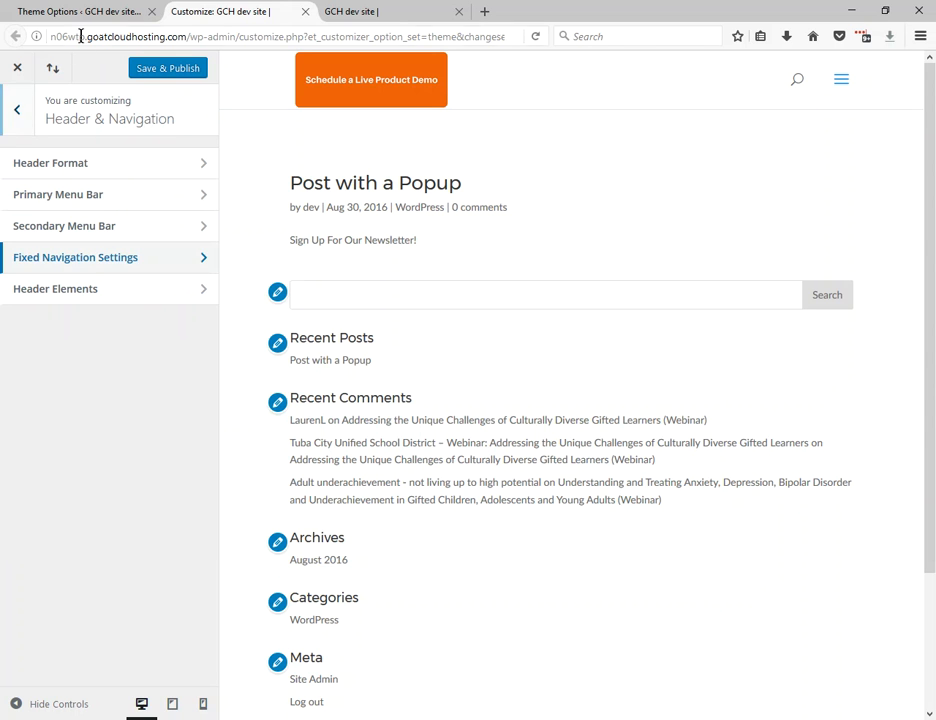
click(78, 14)
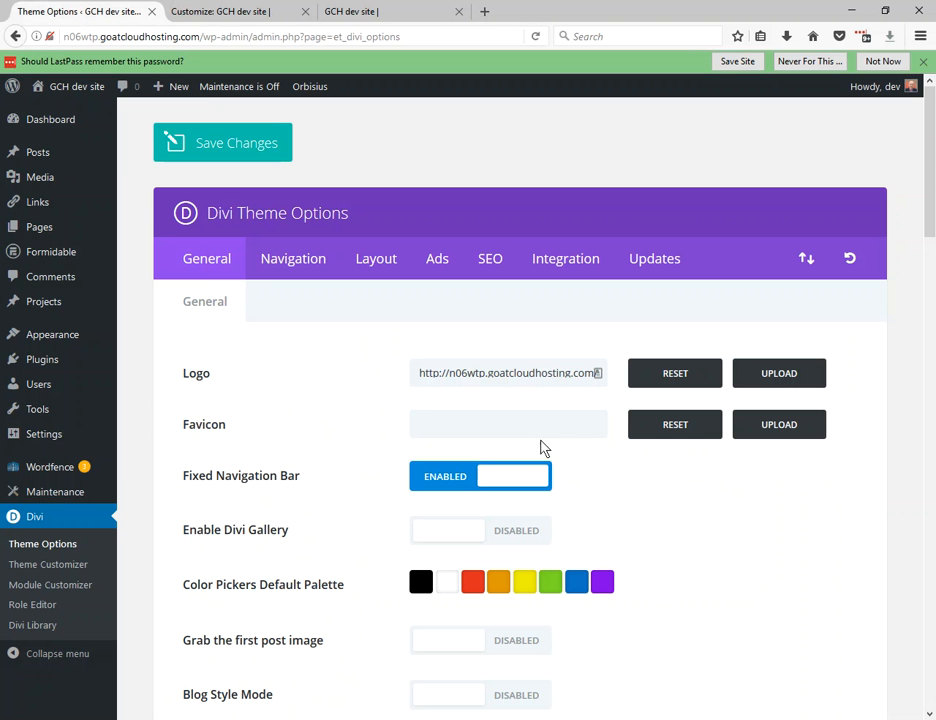